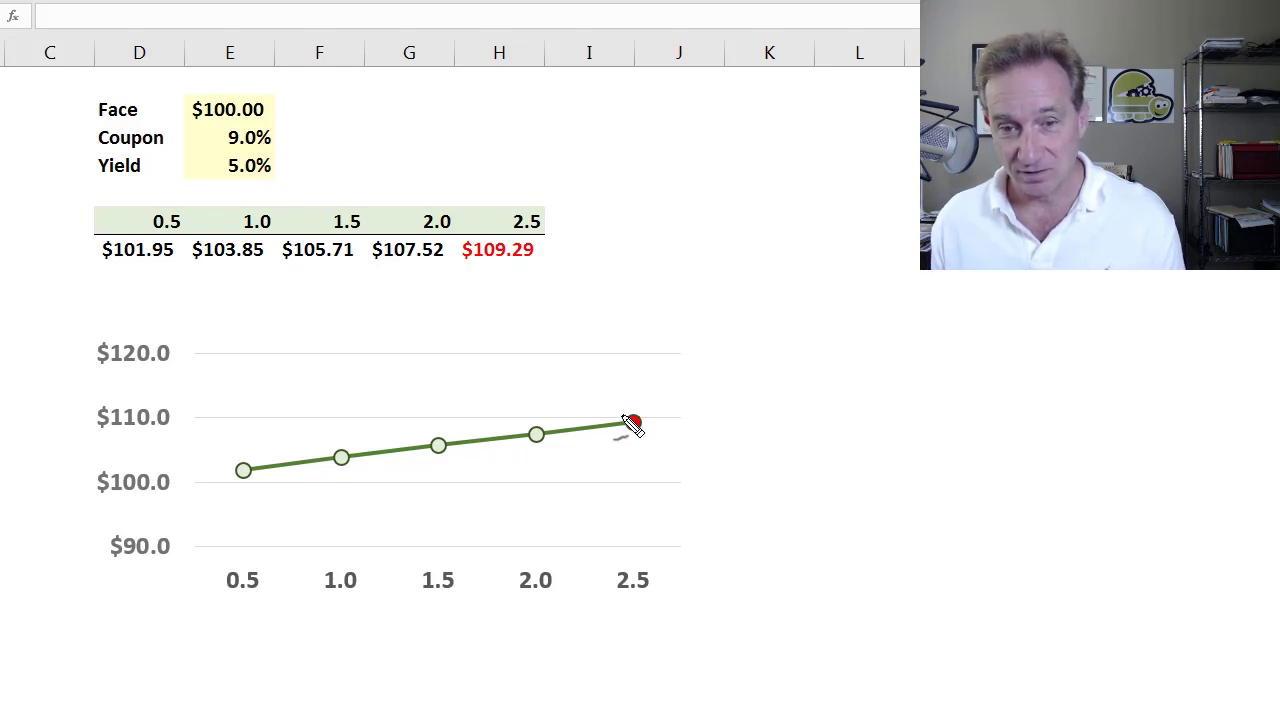
- Ink-annotate the chart's 2.5 point, $100.0 level and 5.0% yield, clear them, then go to the swap-rate sheet
mouse_move(620, 415)
left_mouse_down()
mouse_move(535, 405)
mouse_move(550, 420)
mouse_move(256, 458)
left_mouse_up()
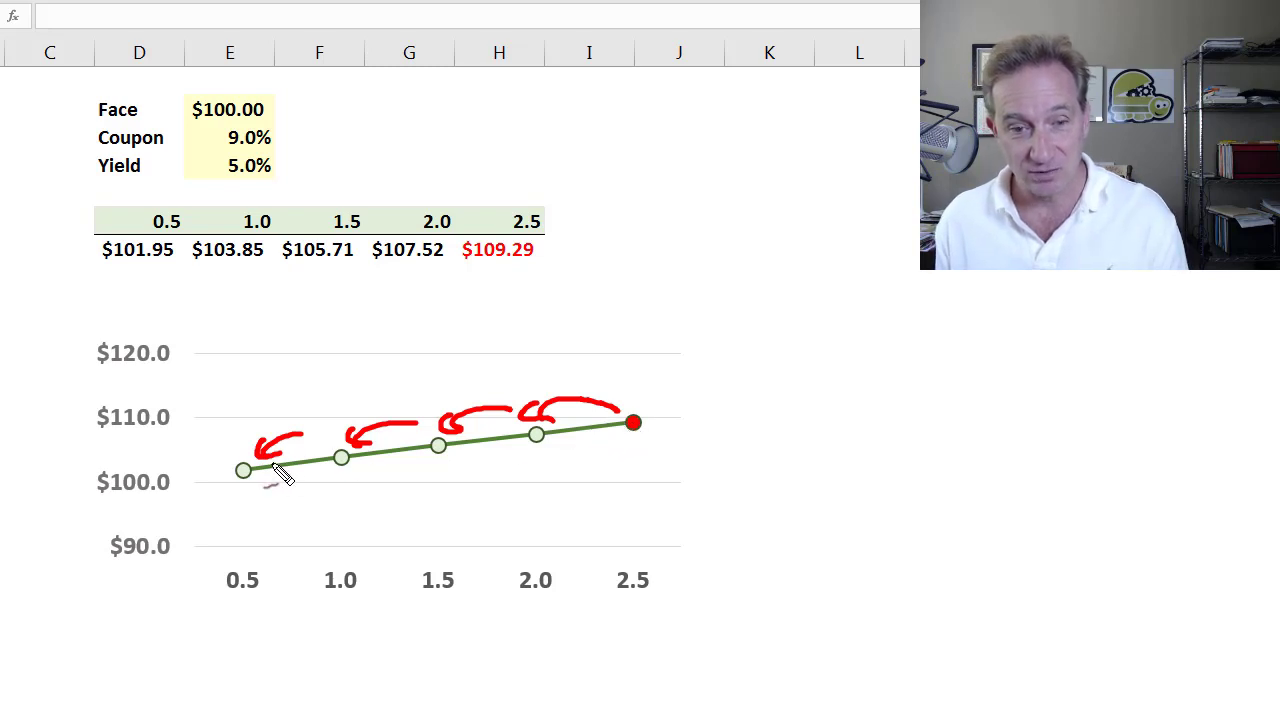
mouse_move(145, 492)
left_mouse_down()
mouse_move(434, 497)
mouse_move(646, 481)
left_mouse_up()
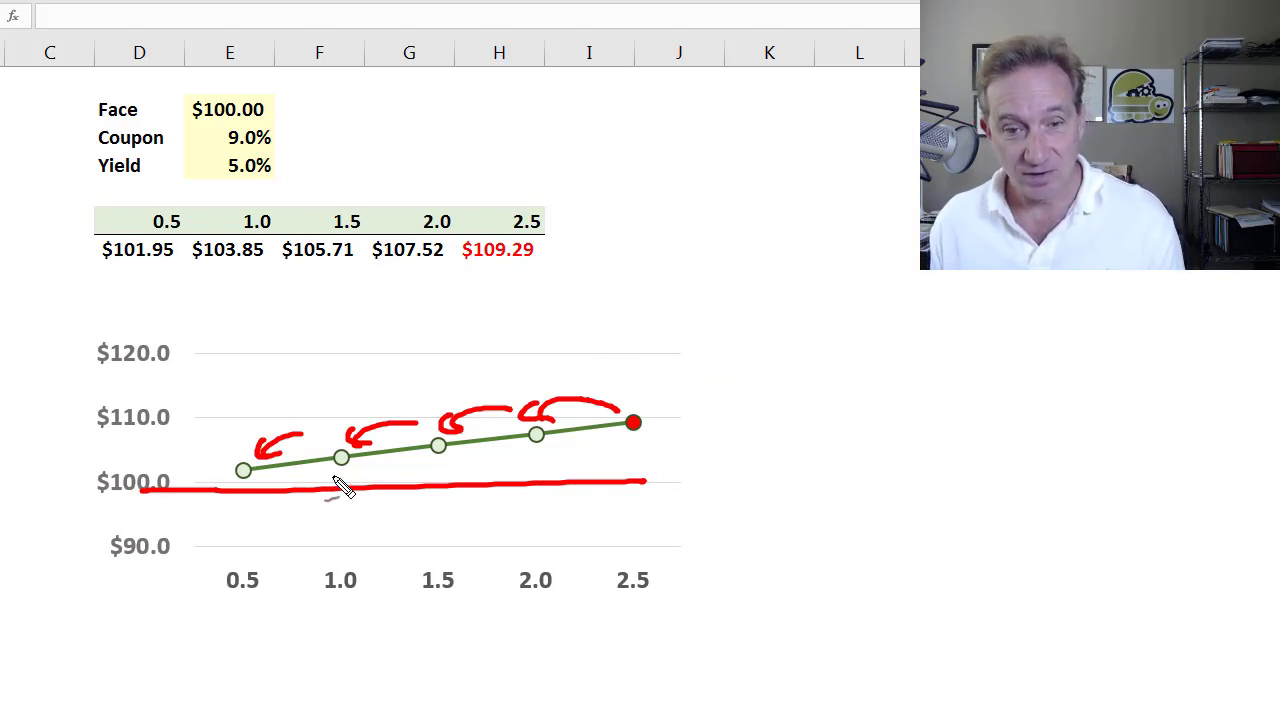
left_click_drag(288, 146, 300, 168)
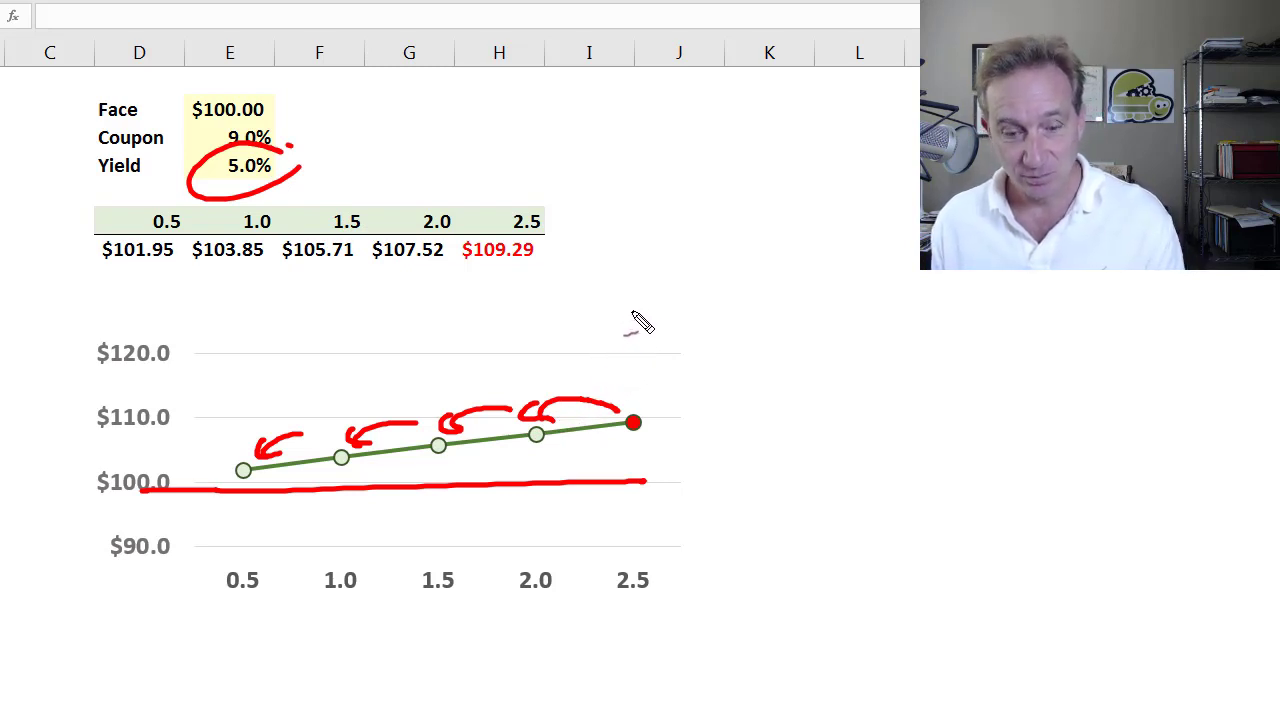
key("Escape")
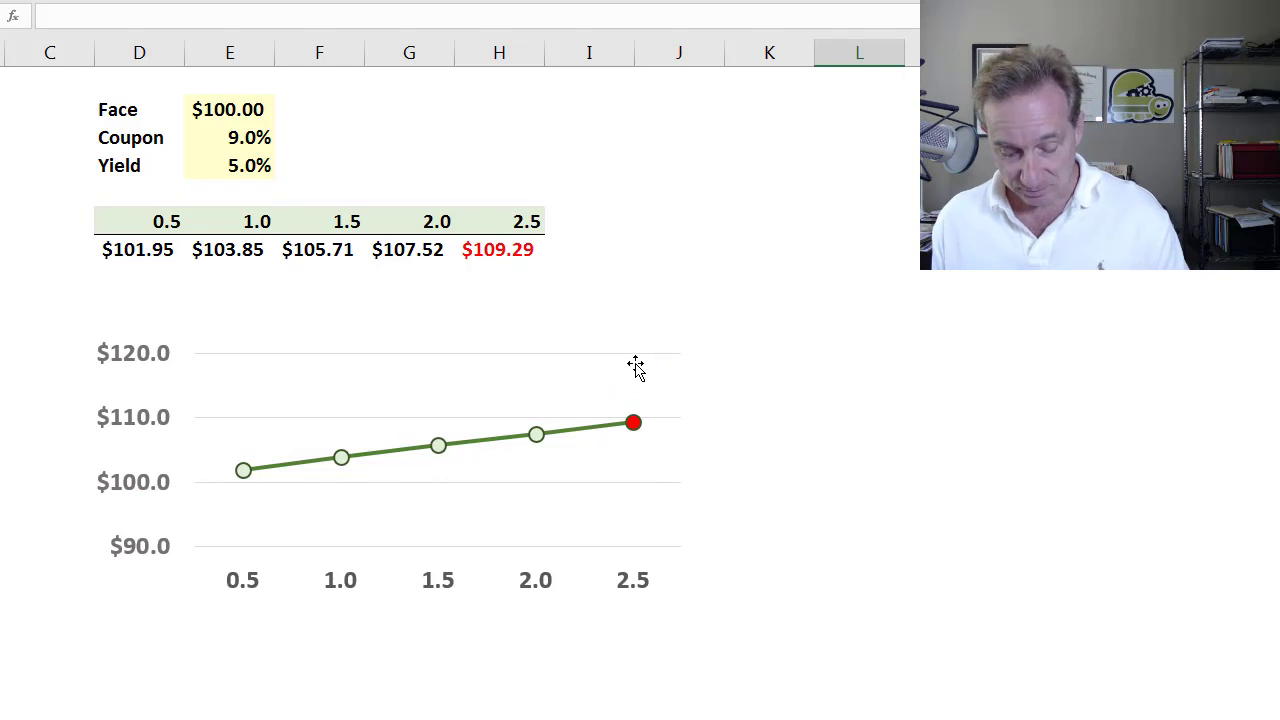
key("ctrl+Page_Down")
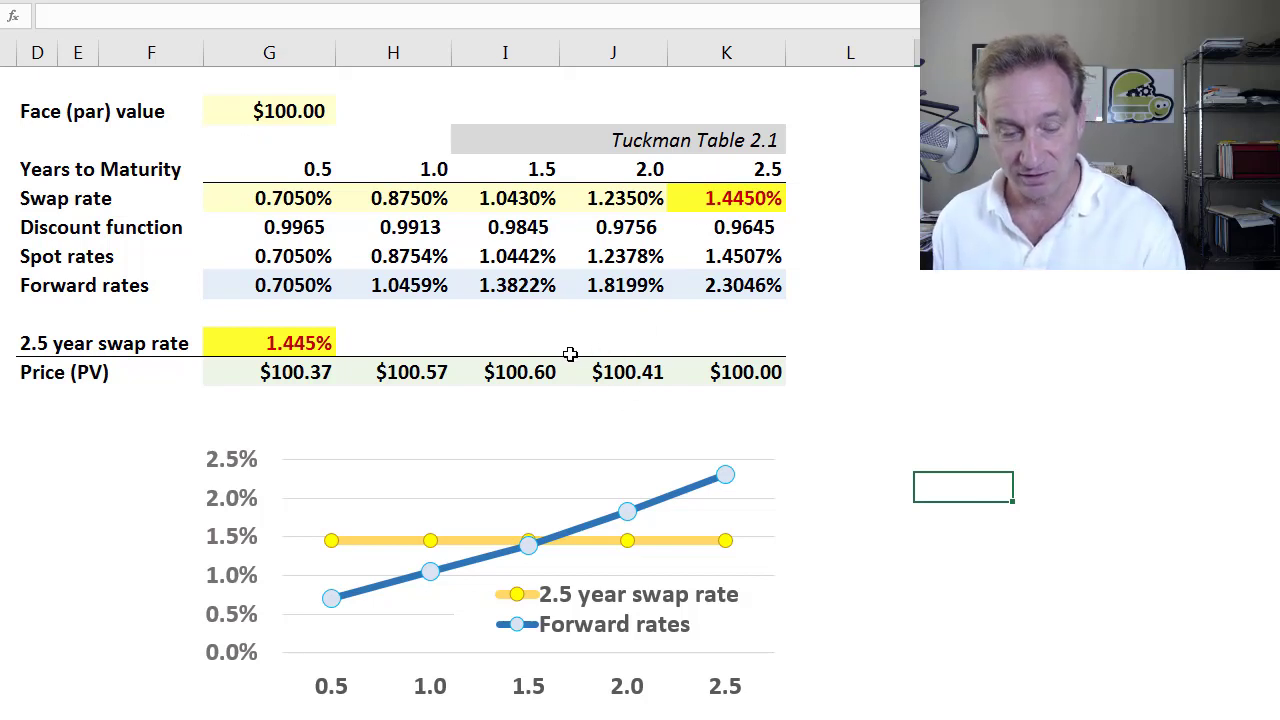
mouse_move(140, 240)
left_mouse_down()
mouse_move(10, 268)
mouse_move(152, 297)
left_mouse_up()
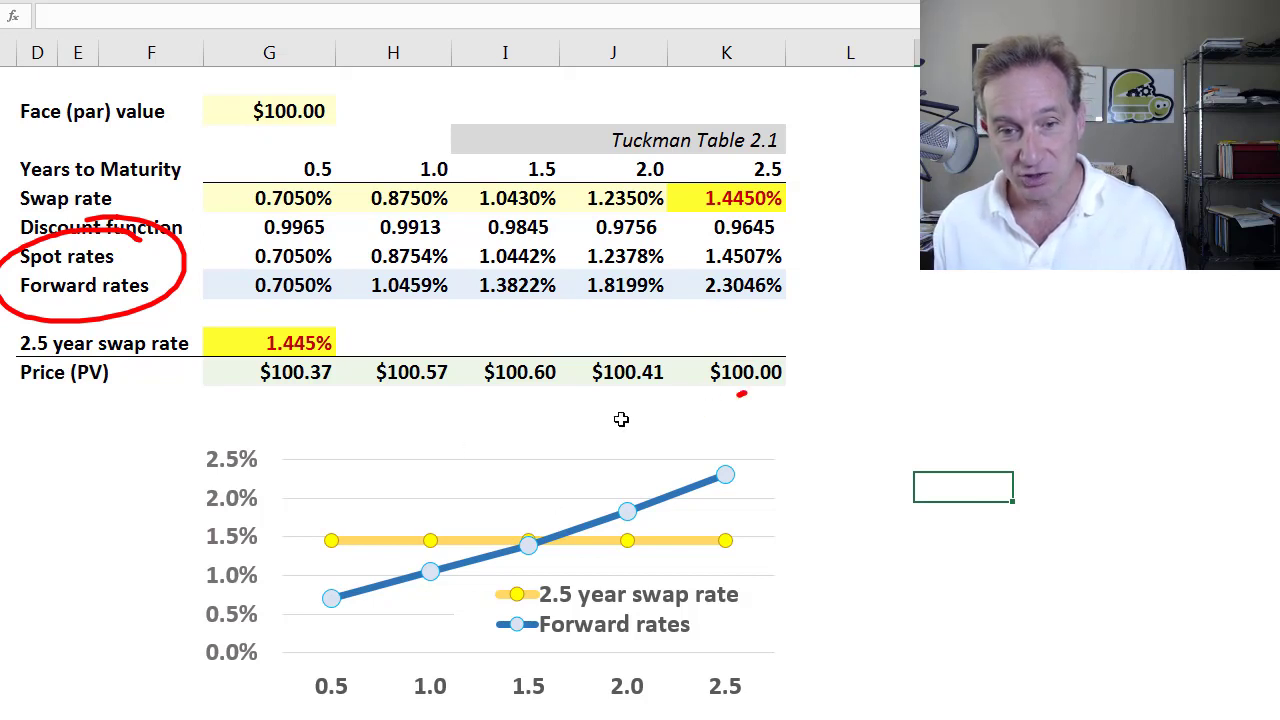
mouse_move(741, 394)
left_mouse_down()
mouse_move(457, 400)
mouse_move(450, 420)
left_mouse_up()
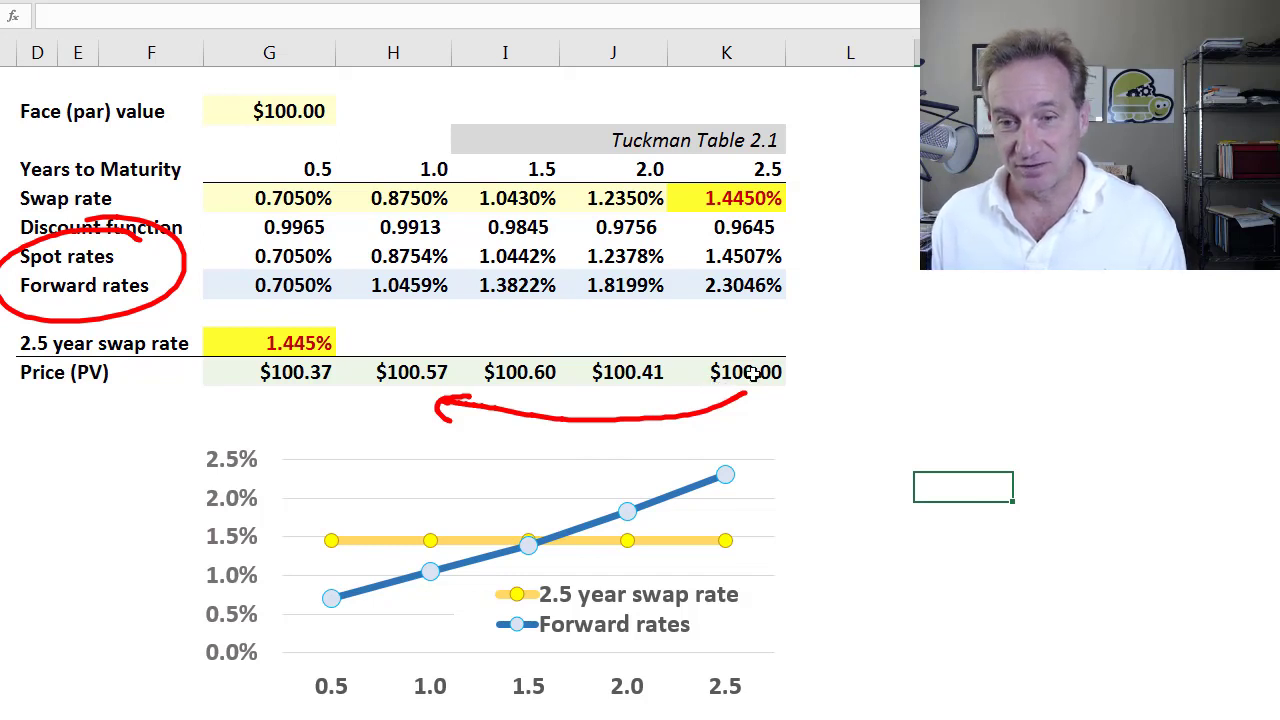
mouse_move(733, 349)
left_mouse_down()
mouse_move(551, 331)
mouse_move(545, 346)
left_mouse_up()
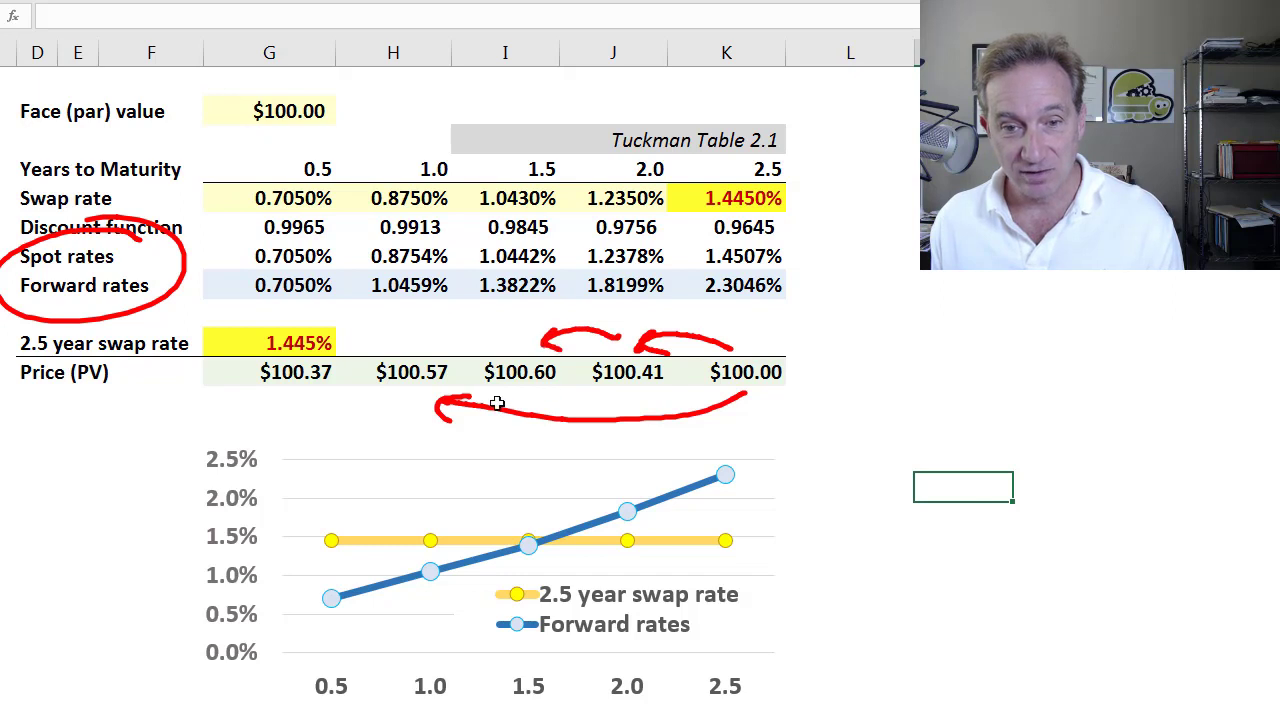
mouse_move(493, 383)
left_mouse_down()
mouse_move(440, 404)
mouse_move(470, 413)
left_mouse_up()
left_click_drag(380, 400, 330, 392)
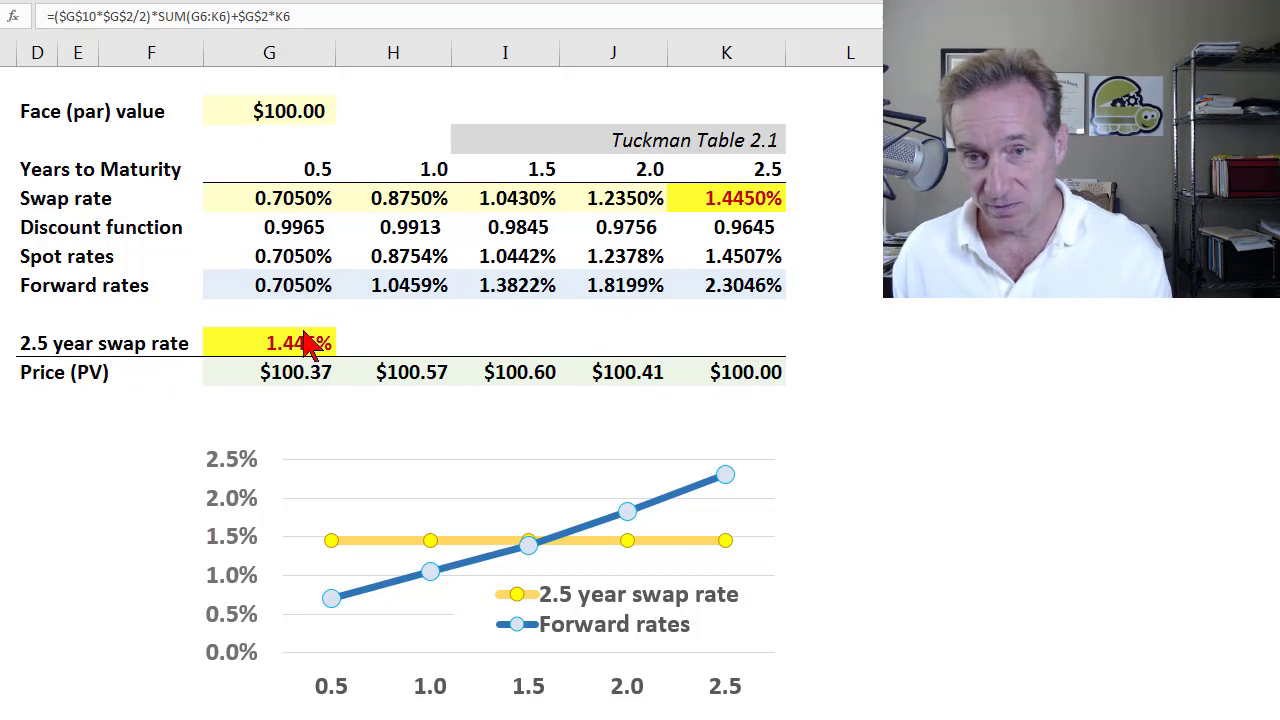
- Start a new formula with '=' in the 2.5-year price cell K12
left_click(749, 380)
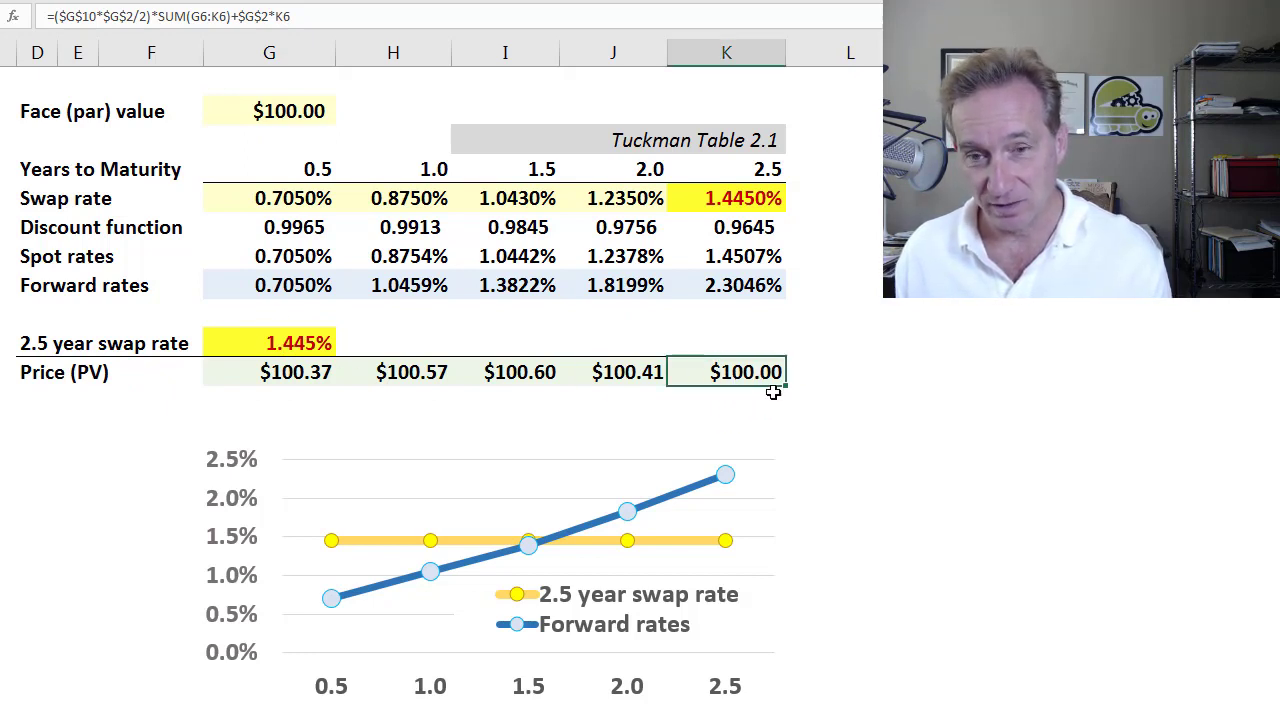
type("=(")
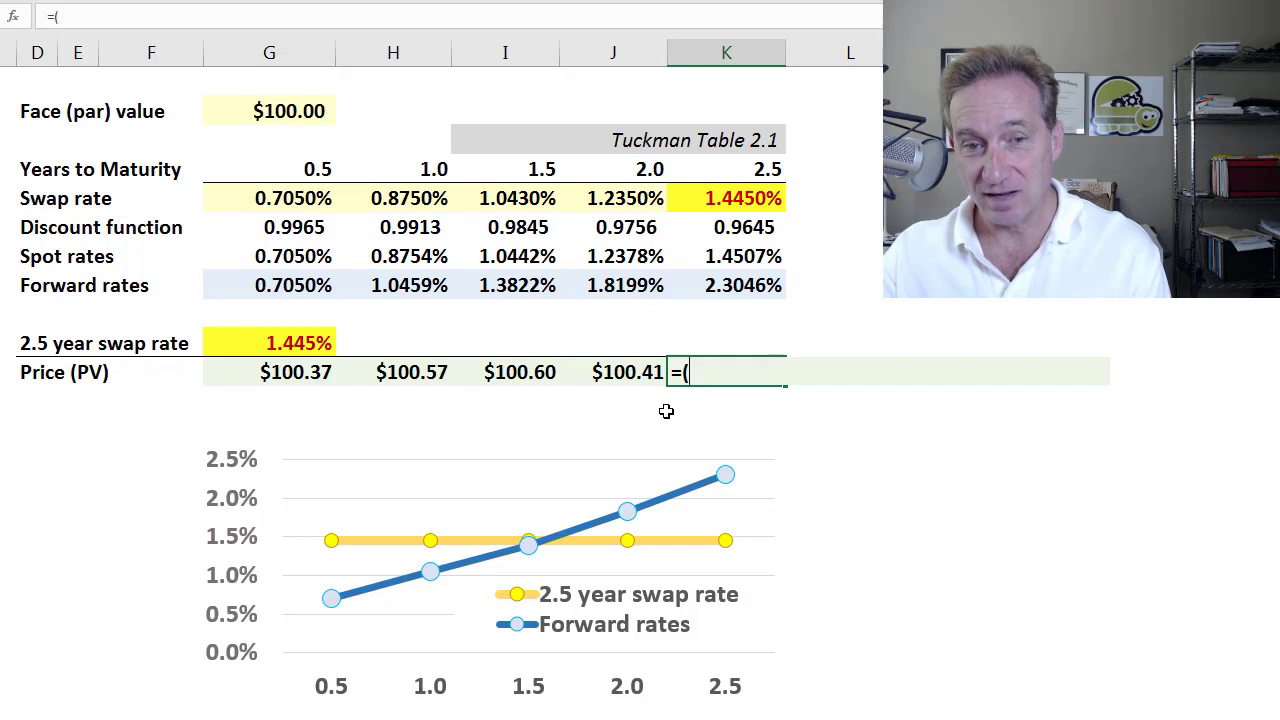
- Enter the coupon term: absolute swap rate $G$10 times face value $G$2 divided by 2
key("Up")
key("Left")
key("Left")
key("Left")
key("Left")
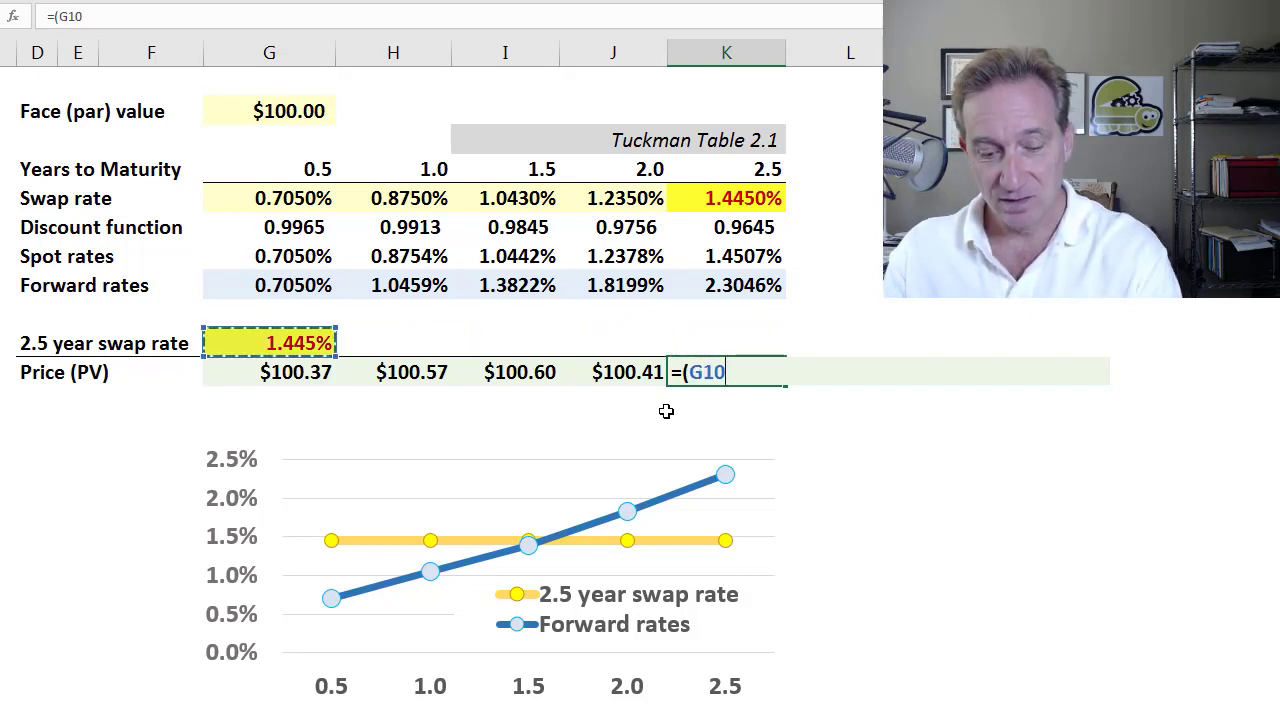
key("F4")
type("*")
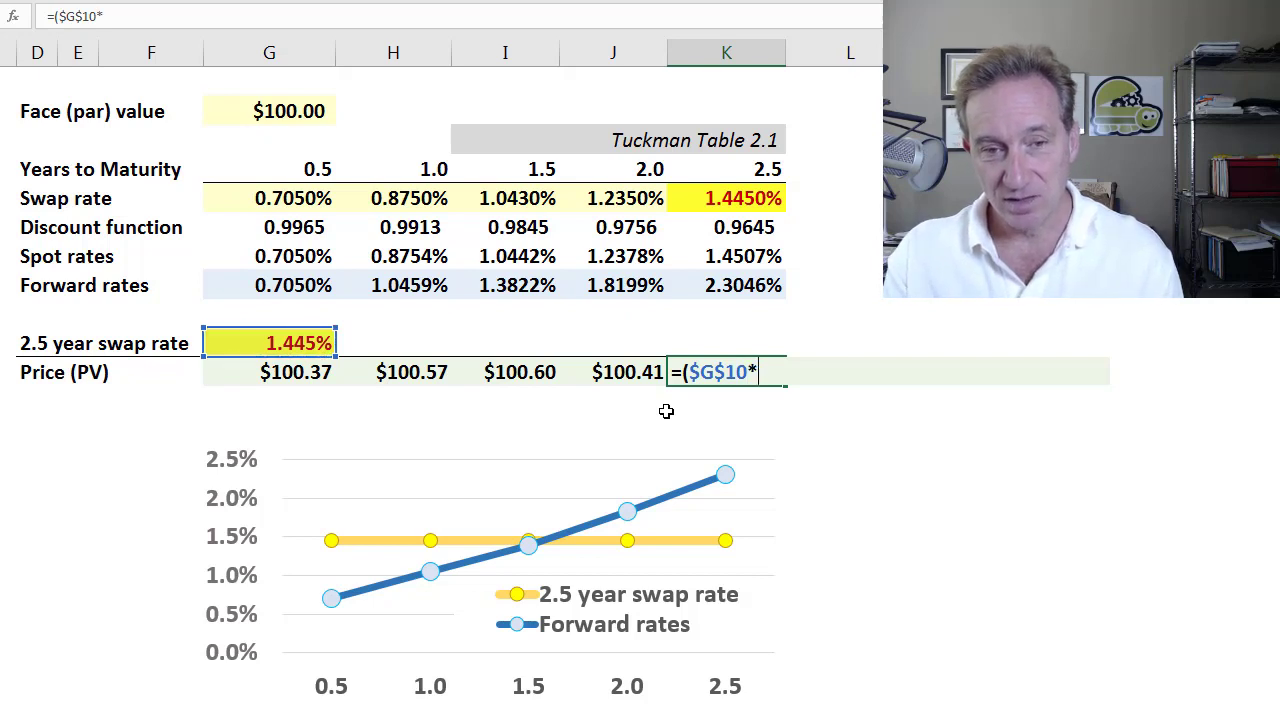
key("Up")
key("Up")
key("Up")
key("Up")
key("Up")
key("Up")
key("Up")
key("Up")
key("Up")
key("Left")
key("Left")
key("Left")
key("Left")
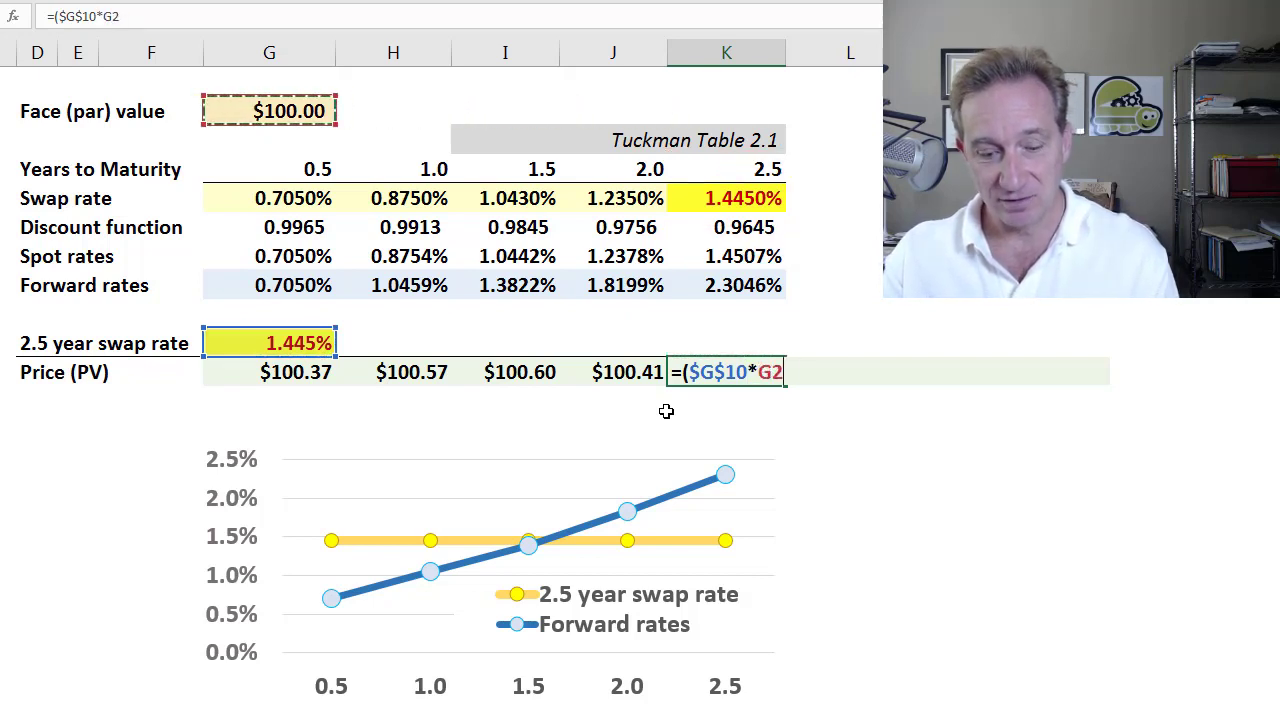
key("F4")
type("/2")
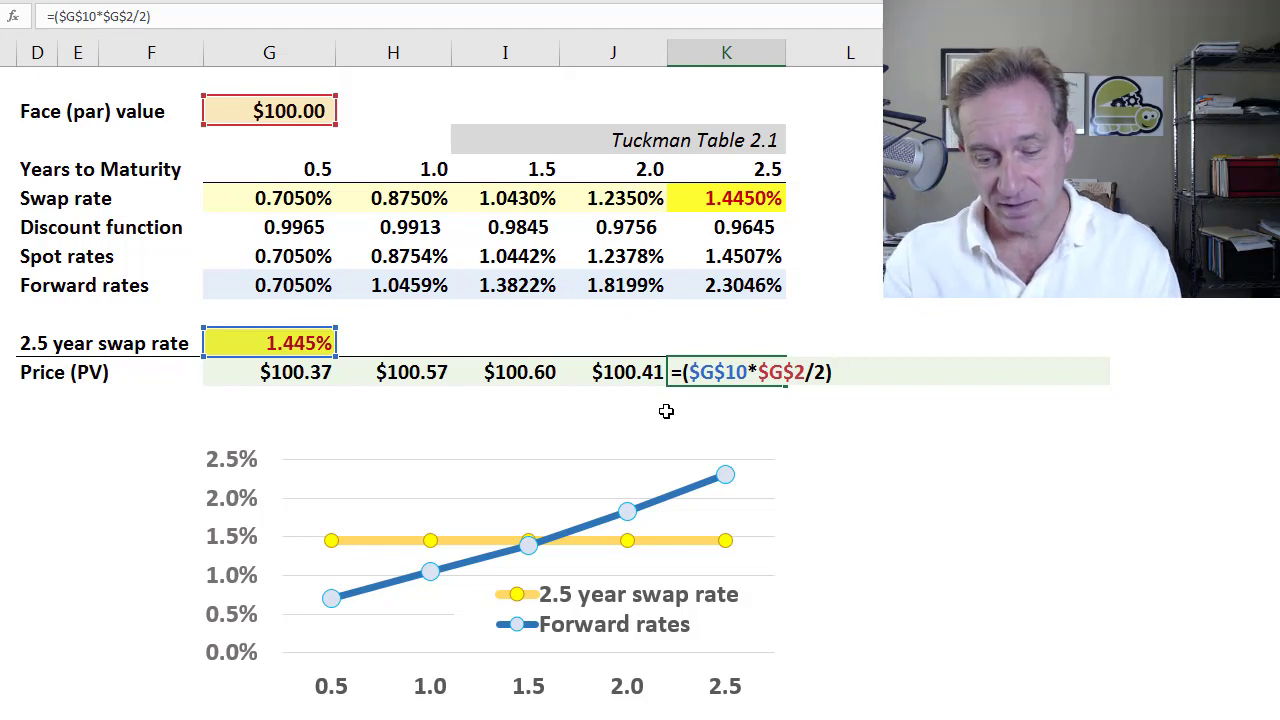
- Multiply the coupon by SUM of the discount factors G6:K6
type("sum(")
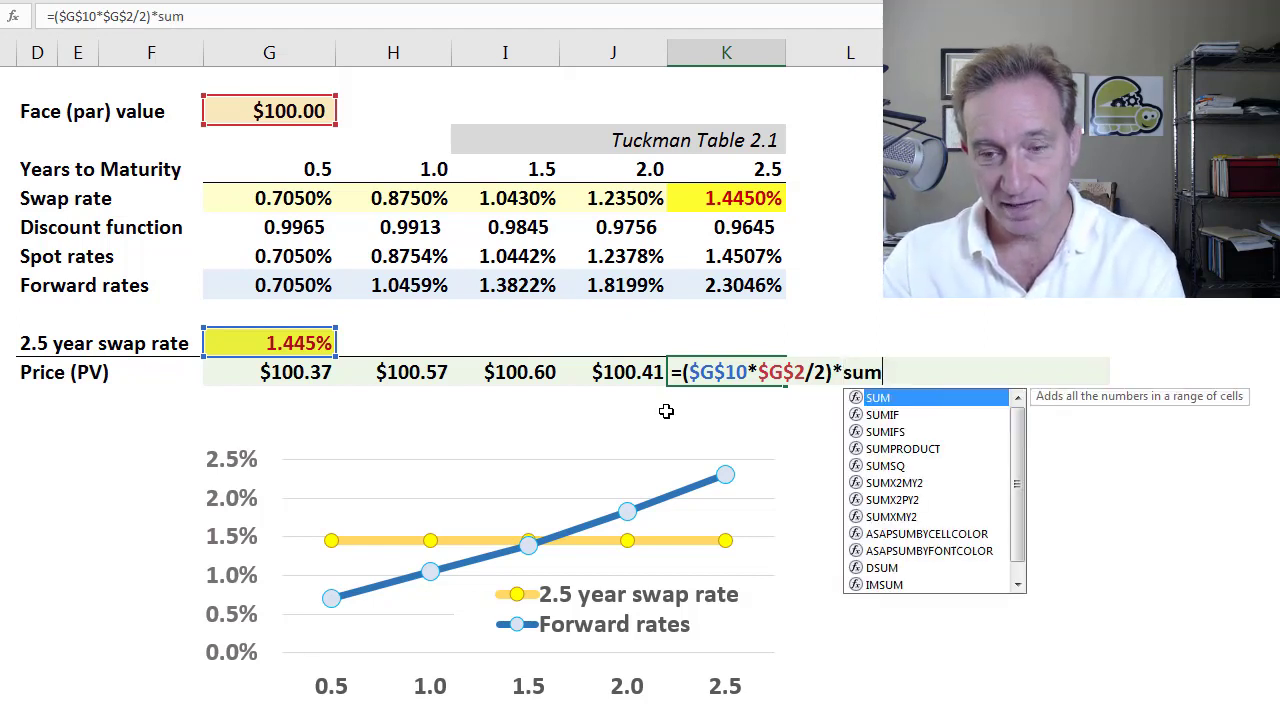
key("Up")
key("Up")
key("Up")
key("Up")
key("Left")
key("Left")
key("Left")
key("Left")
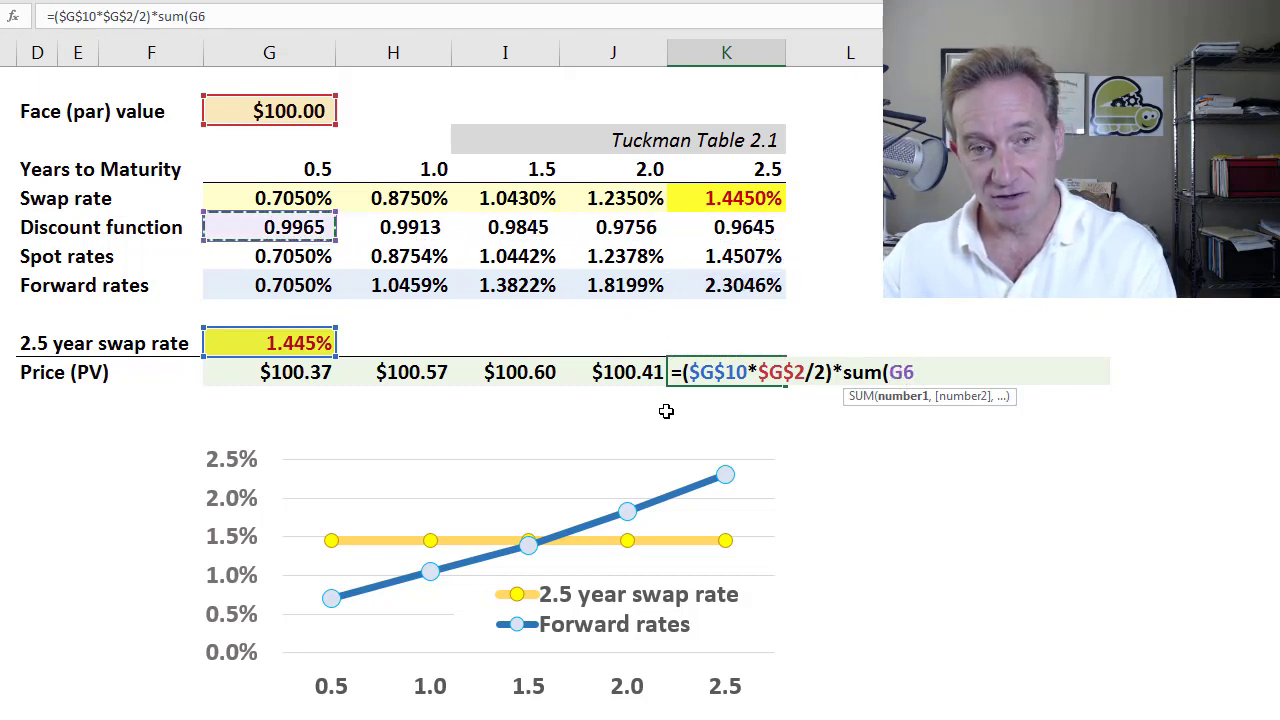
key("shift+Right")
key("shift+Right")
key("shift+Right")
key("shift+Right")
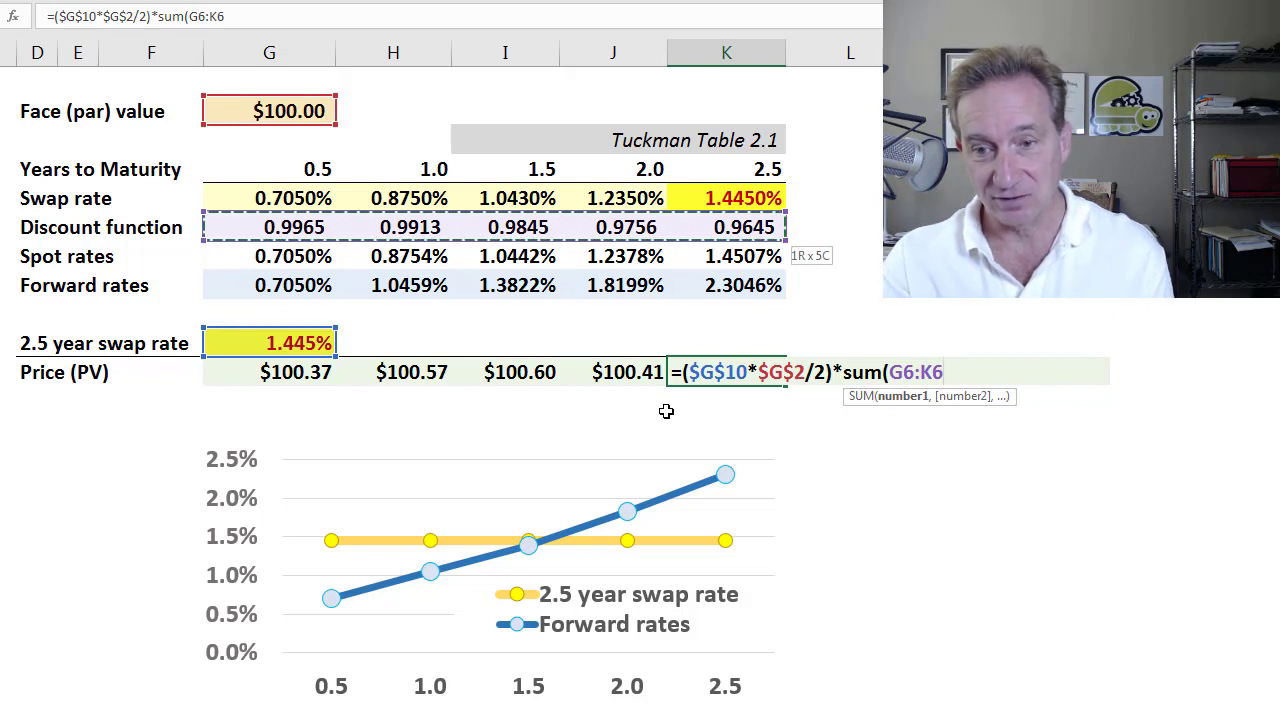
type(")")
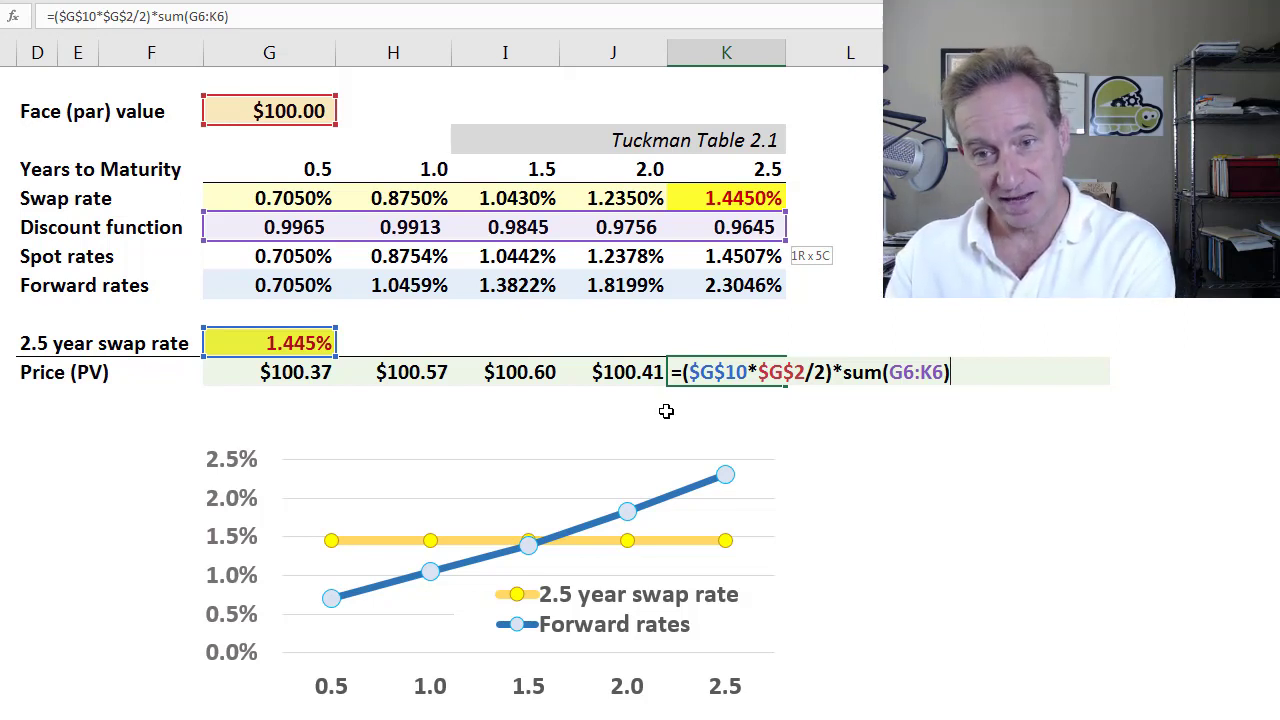
- Add face value $G$2 times discount factor K6 and commit, giving $100.00
type("+")
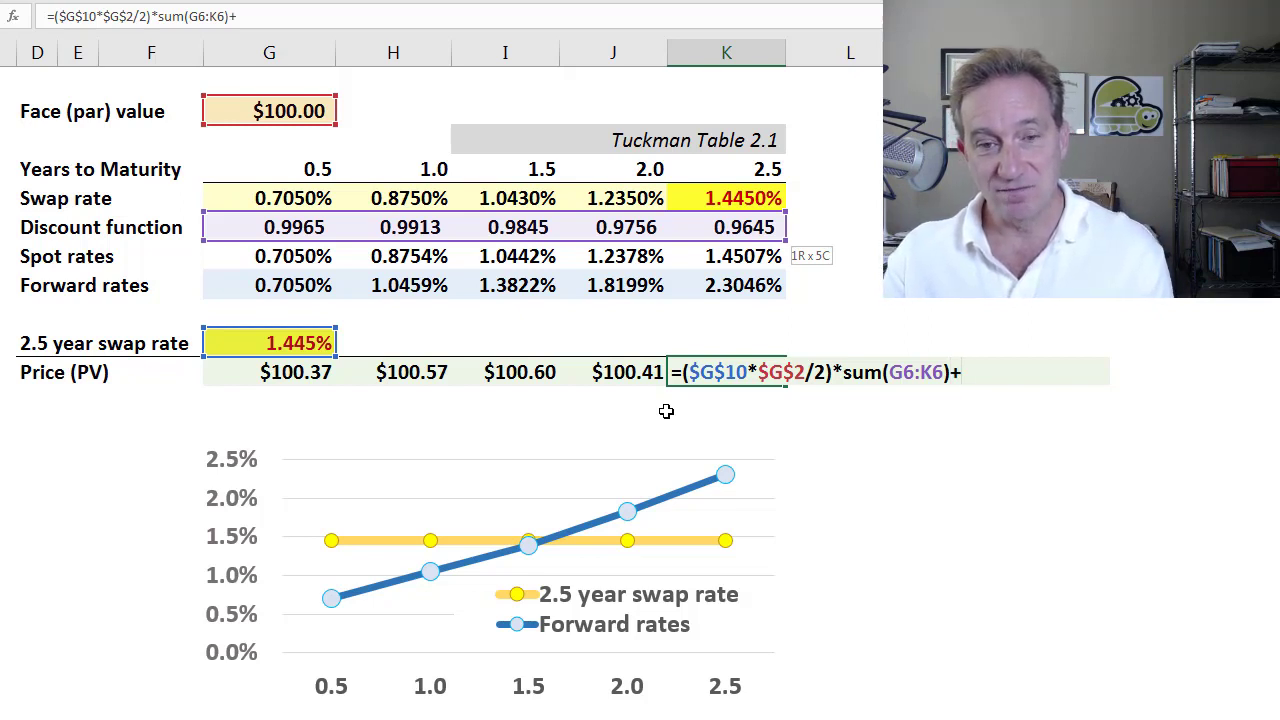
key("Up")
key("Up")
key("Up")
key("Up")
key("Up")
key("Up")
key("Up")
key("Left")
key("Left")
key("Left")
key("Left")
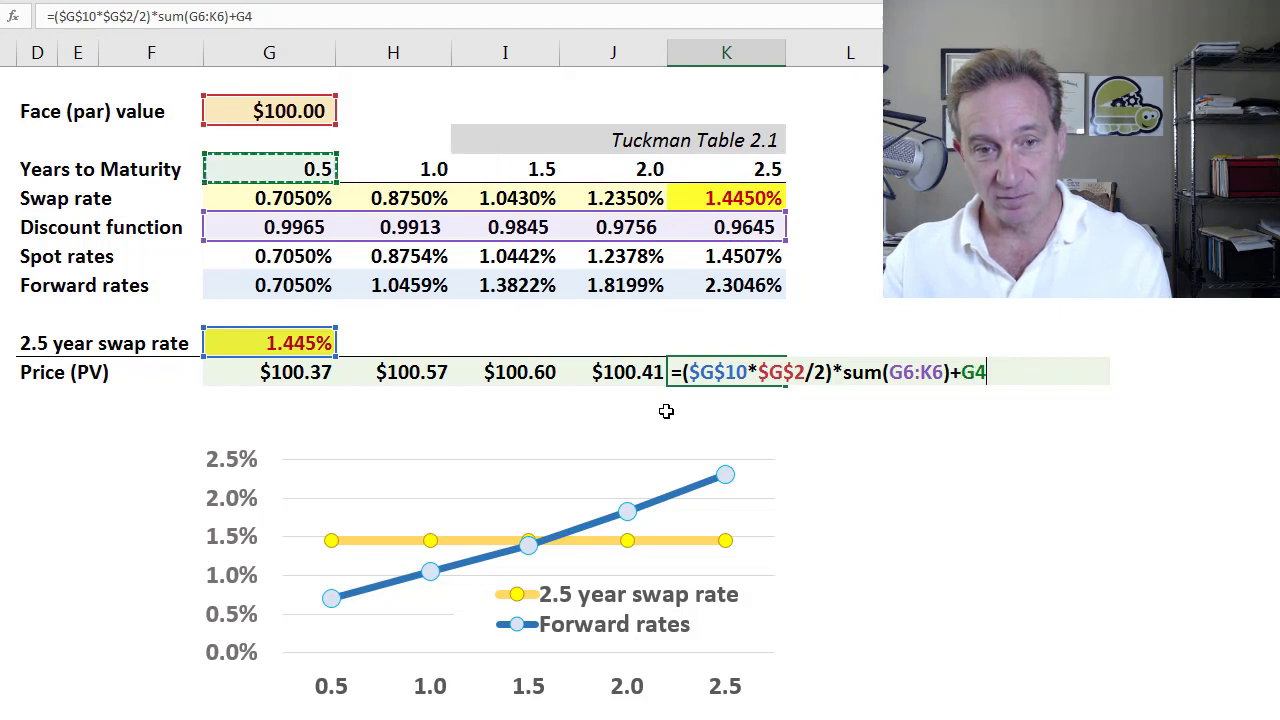
key("Up")
key("Up")
key("F4")
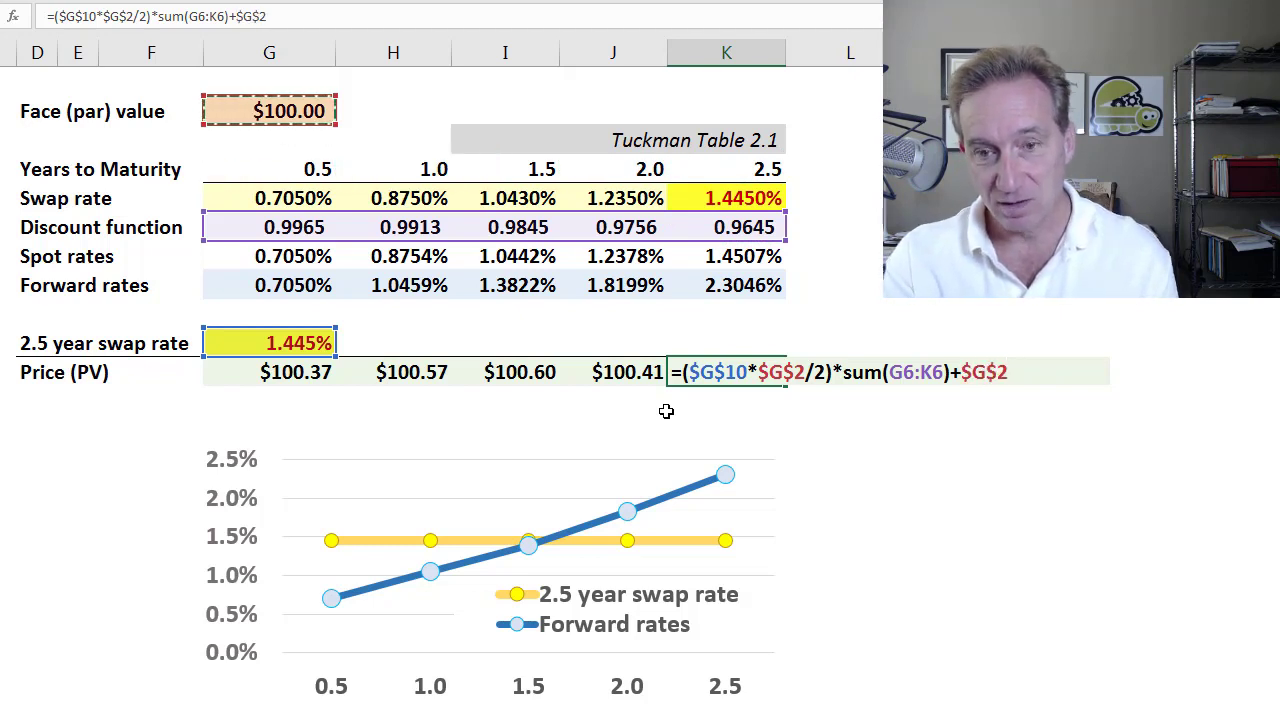
type("*")
key("Up")
key("Up")
key("Up")
key("Up")
key("Up")
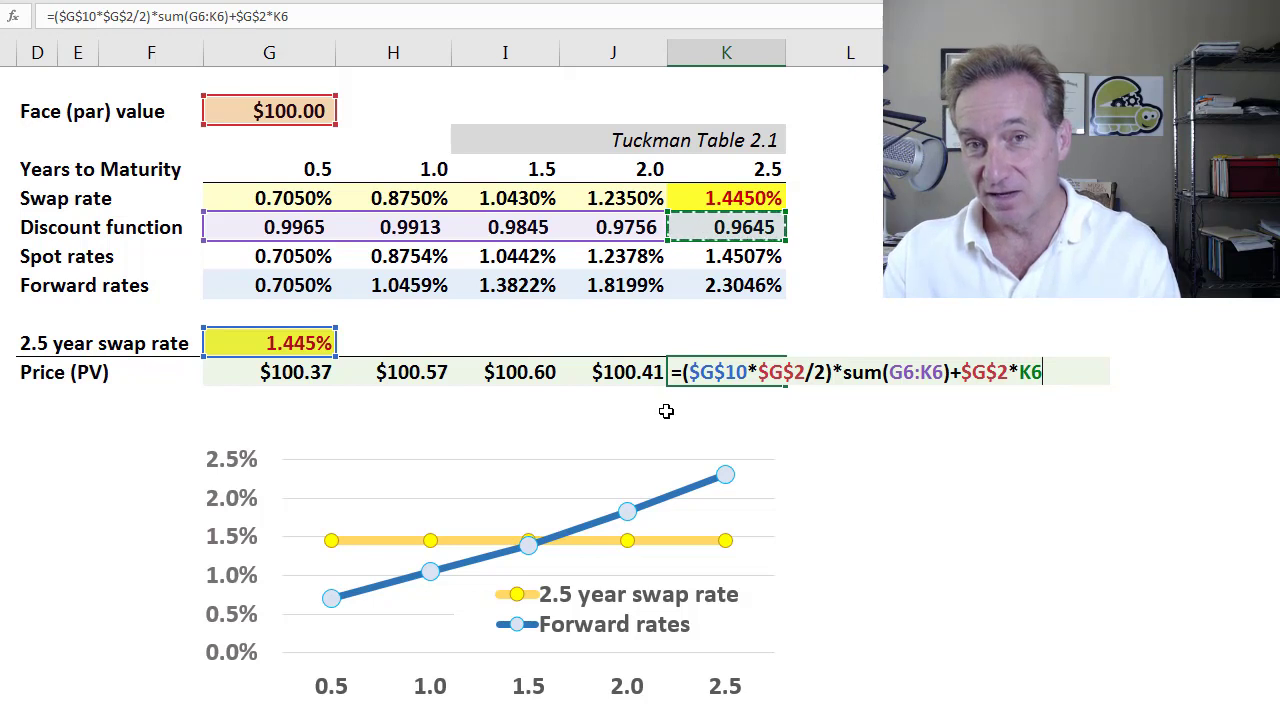
key("ctrl+Return")
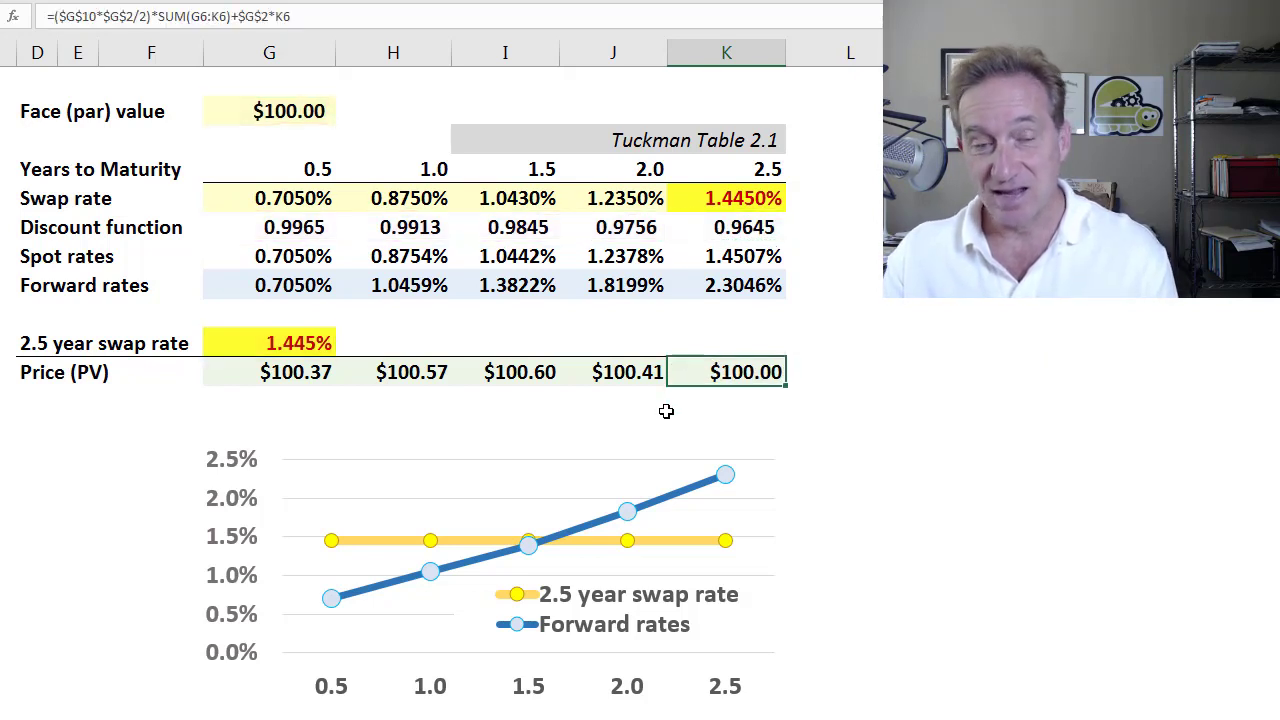